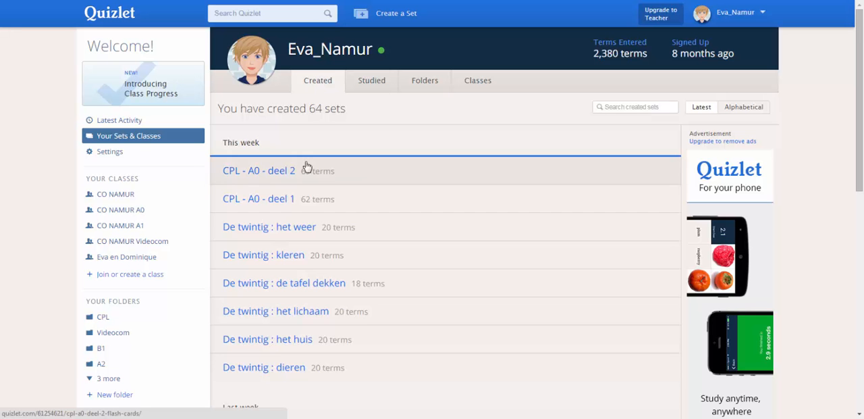
Step: Review the account's recently studied sets, its folders and its classes
{"action": "left_click", "coordinate": [363, 89]}
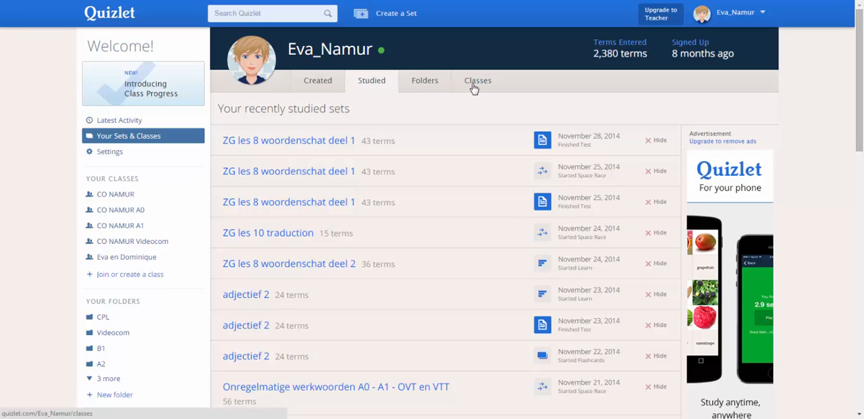
{"action": "left_click", "coordinate": [420, 82]}
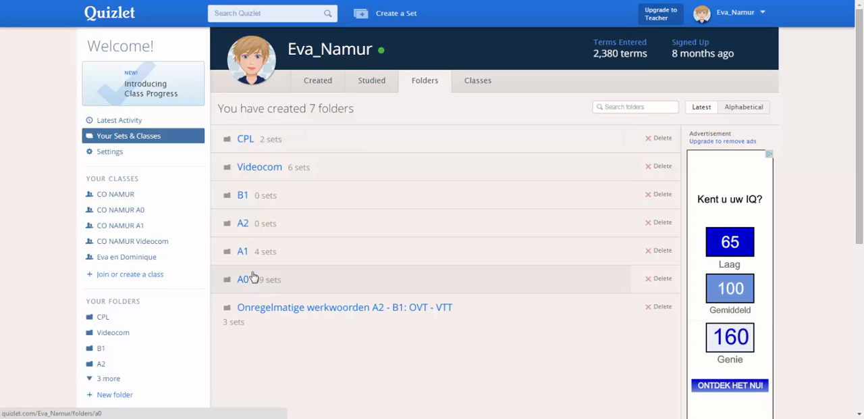
{"action": "left_click", "coordinate": [488, 84]}
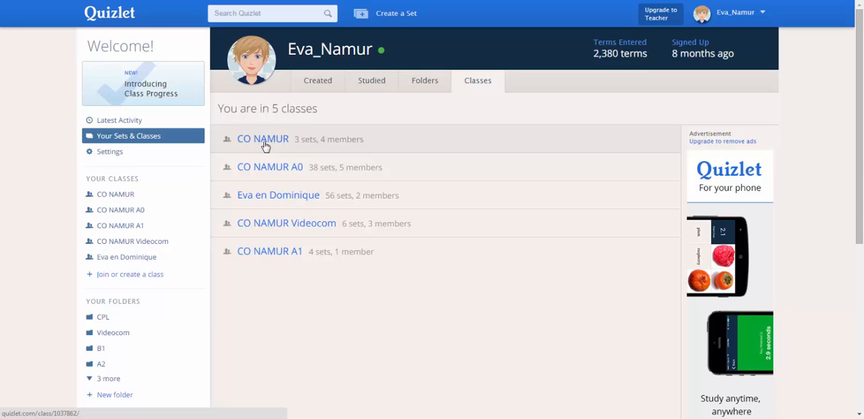
Step: Create a new study set titled "Het huis" with the description "La maison voc 01/12"
{"action": "left_click", "coordinate": [387, 16]}
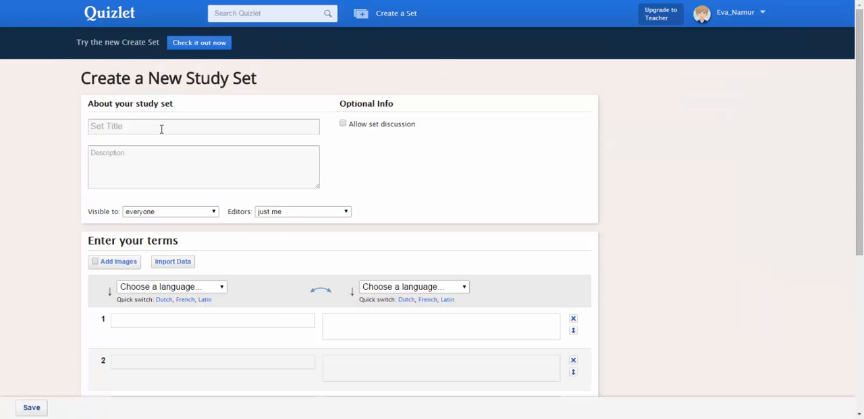
{"action": "left_click", "coordinate": [163, 126]}
{"action": "type", "text": "Het huis"}
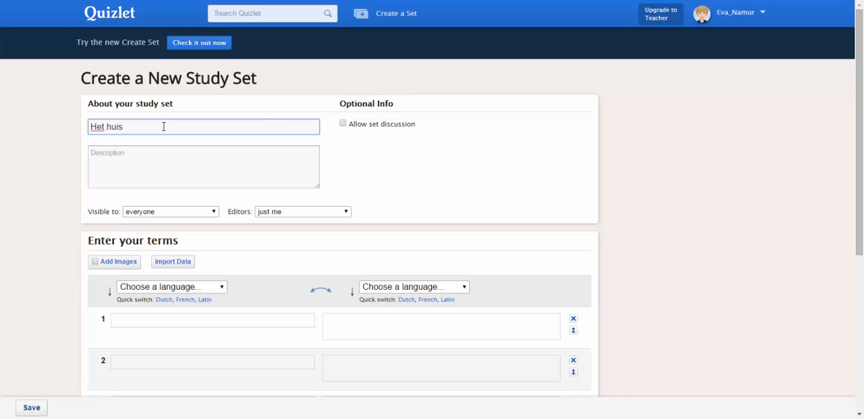
{"action": "left_click", "coordinate": [179, 160]}
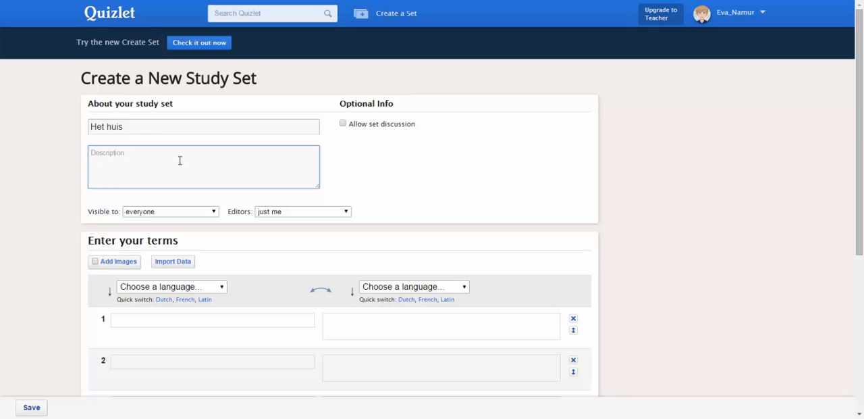
{"action": "type", "text": "La maison voc 01/12"}
Step: Restrict the set's visibility to the class CO NAMUR A0 and allow set discussion
{"action": "left_click", "coordinate": [214, 212]}
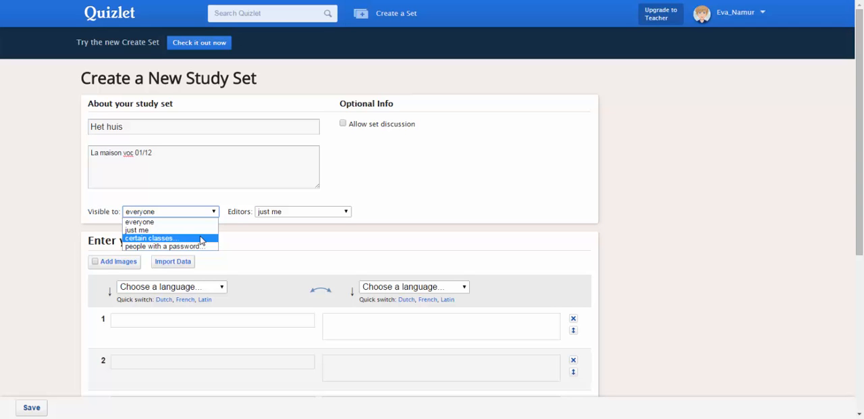
{"action": "left_click", "coordinate": [179, 238]}
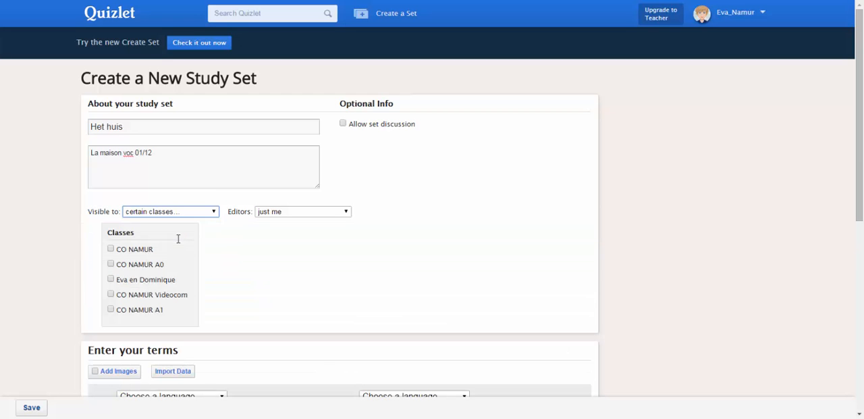
{"action": "left_click", "coordinate": [111, 265]}
{"action": "left_click", "coordinate": [212, 213]}
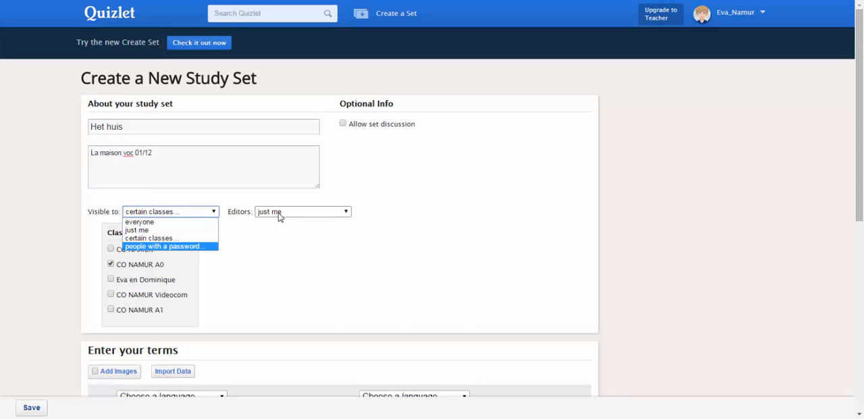
{"action": "left_click", "coordinate": [343, 125]}
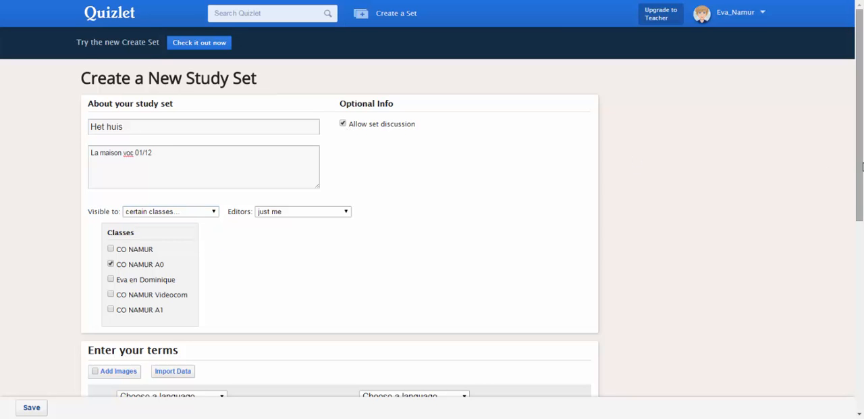
Step: Set the term language to French and the definition language to Dutch
{"action": "left_click_drag", "start_coordinate": [860, 166], "coordinate": [841, 305]}
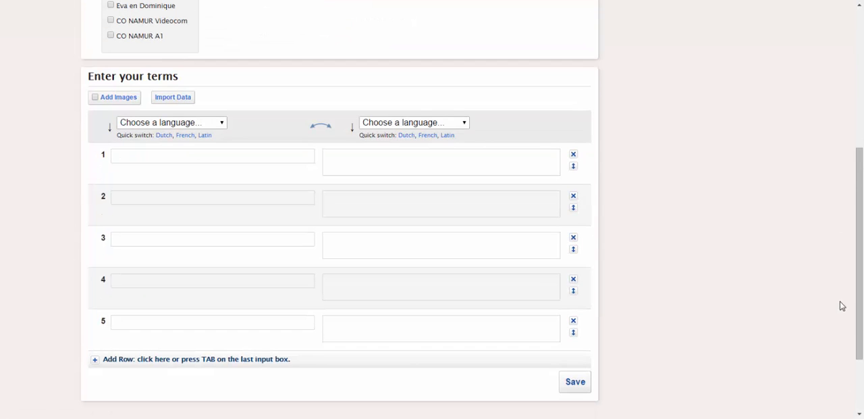
{"action": "left_click", "coordinate": [225, 126]}
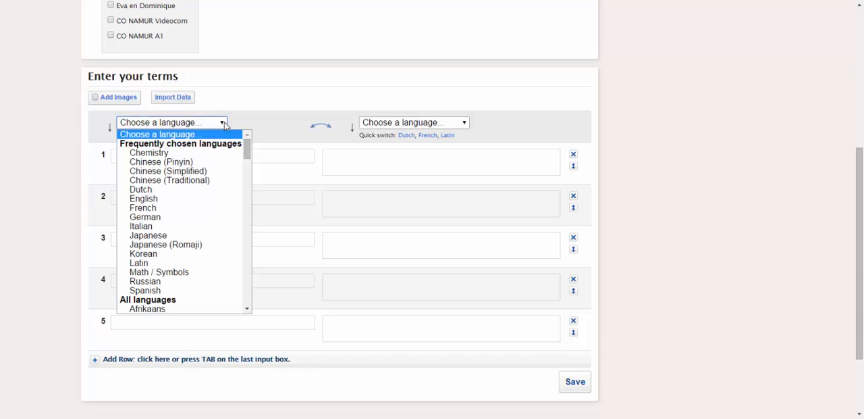
{"action": "left_click", "coordinate": [174, 210]}
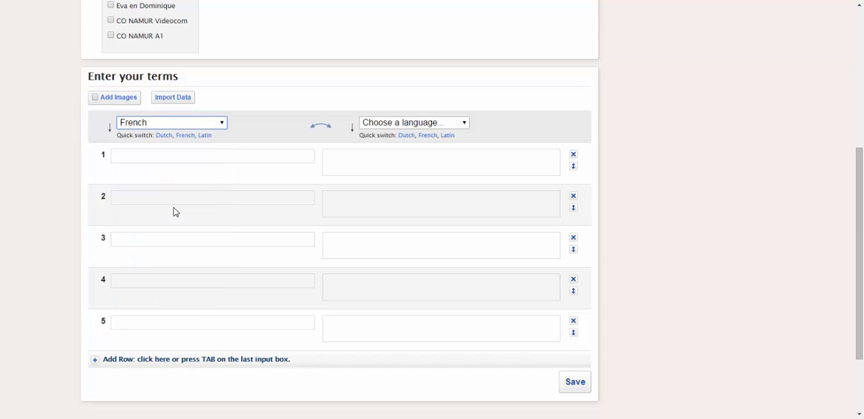
{"action": "left_click", "coordinate": [463, 124]}
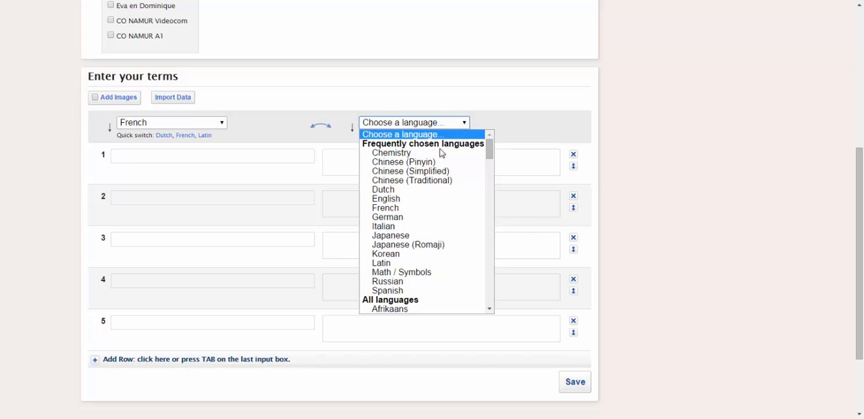
{"action": "left_click", "coordinate": [388, 190]}
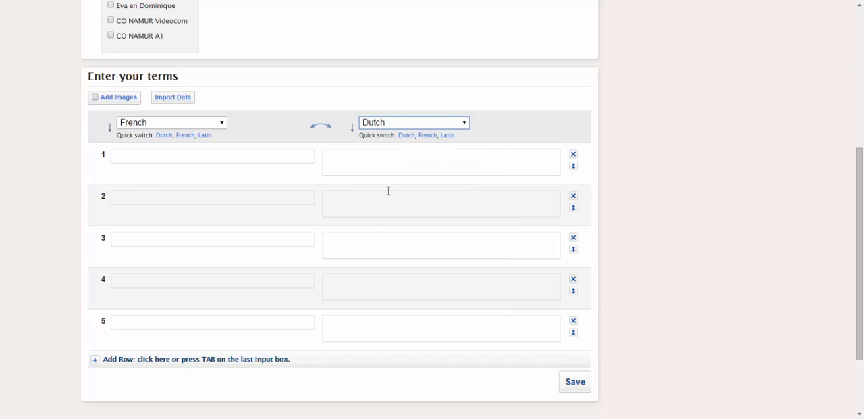
Step: Enter "la maison" as the first term with the definition "het huis"
{"action": "left_click", "coordinate": [143, 156]}
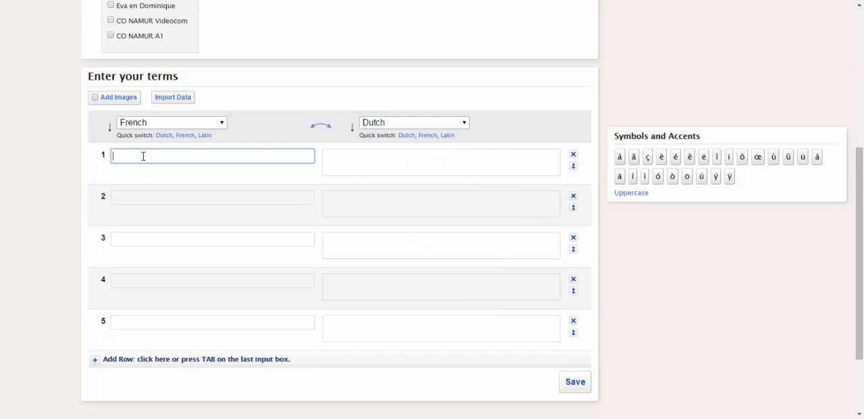
{"action": "type", "text": "la mainso"}
{"action": "key", "text": "BackSpace"}
{"action": "key", "text": "BackSpace"}
{"action": "key", "text": "BackSpace"}
{"action": "type", "text": "son"}
{"action": "key", "text": "Tab"}
{"action": "type", "text": "het "}
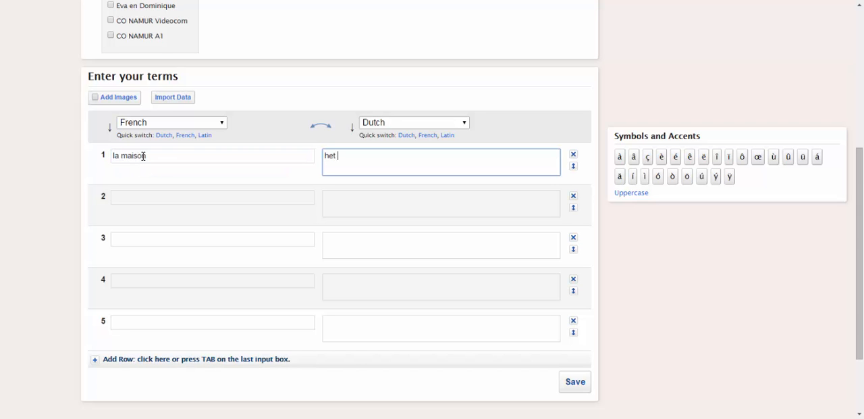
{"action": "type", "text": "huis"}
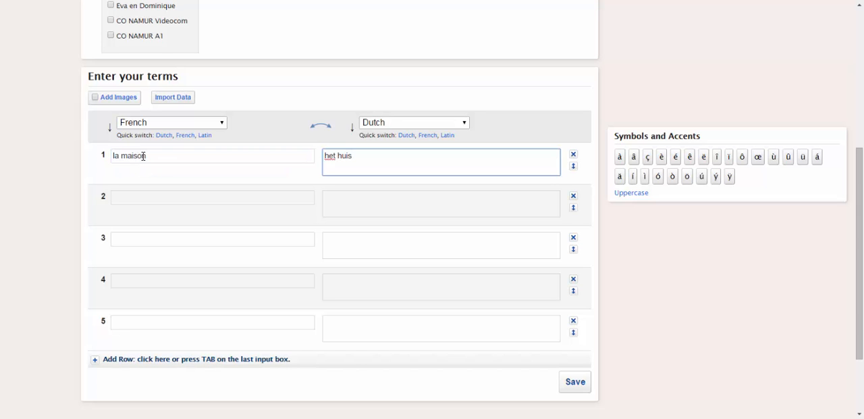
Step: Open the data import for the terms, and switch to Excel to copy the French-Dutch word list in A2:B15
{"action": "left_click", "coordinate": [169, 99]}
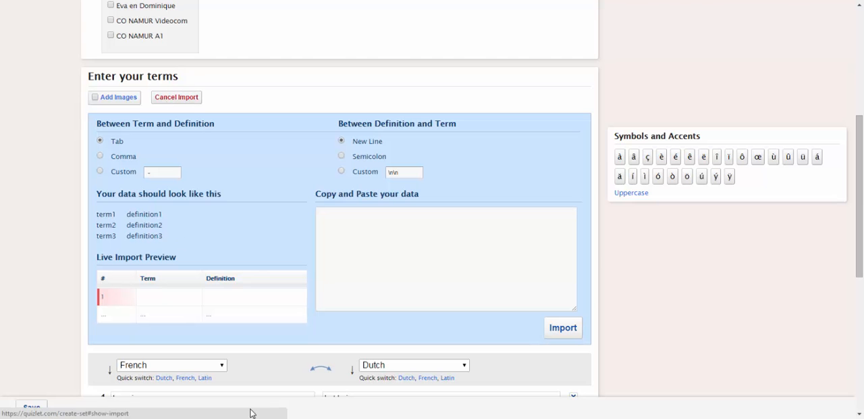
{"action": "key", "text": "alt+Tab"}
{"action": "right_click", "coordinate": [59, 103]}
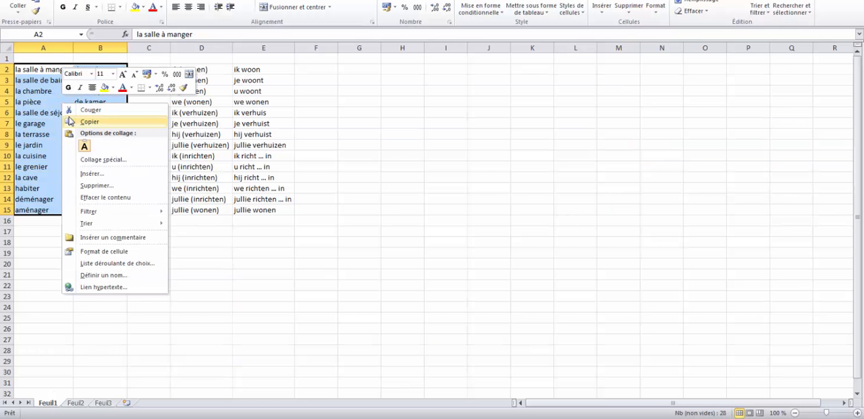
{"action": "left_click", "coordinate": [88, 123]}
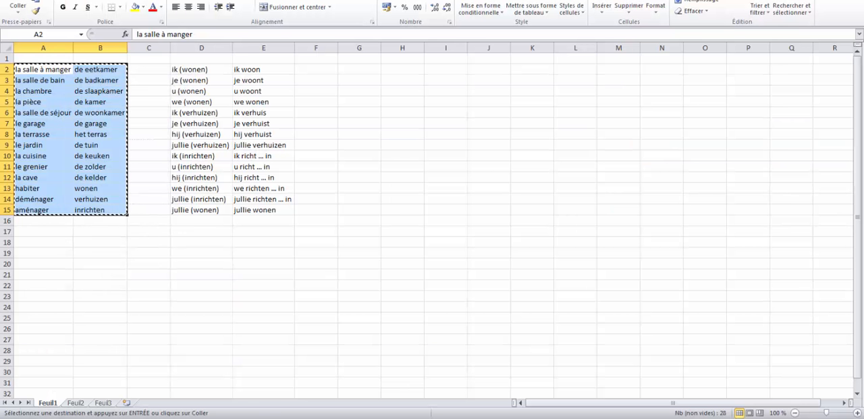
Step: Return to Quizlet, import the copied word list as tab-separated terms and definitions, and save the study set
{"action": "key", "text": "alt+Tab"}
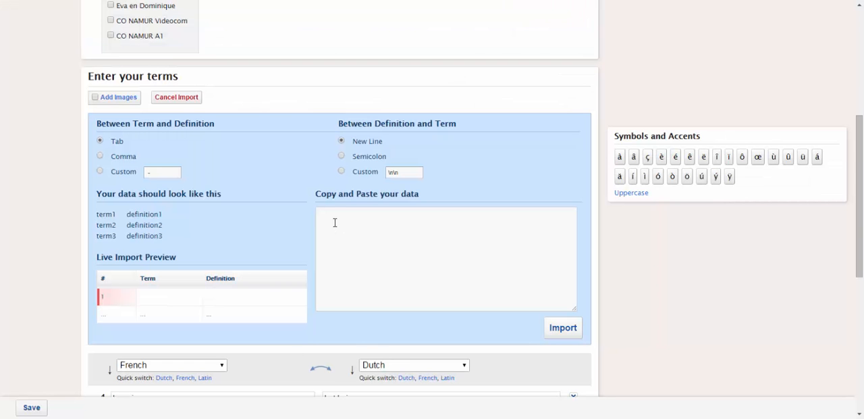
{"action": "left_click", "coordinate": [335, 222]}
{"action": "right_click", "coordinate": [335, 222]}
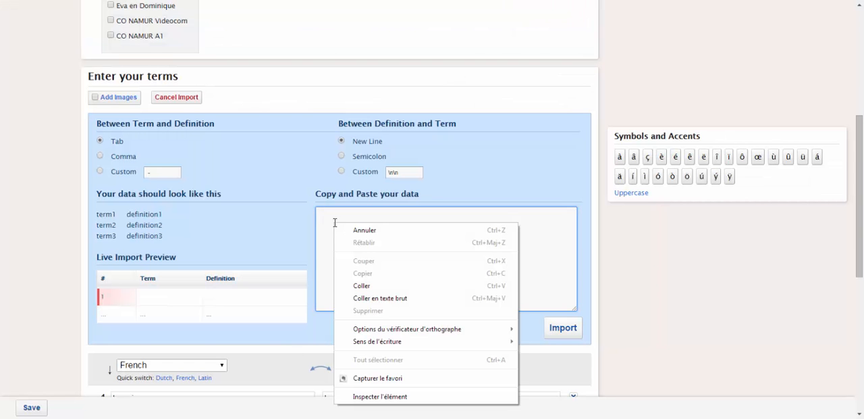
{"action": "left_click", "coordinate": [354, 284]}
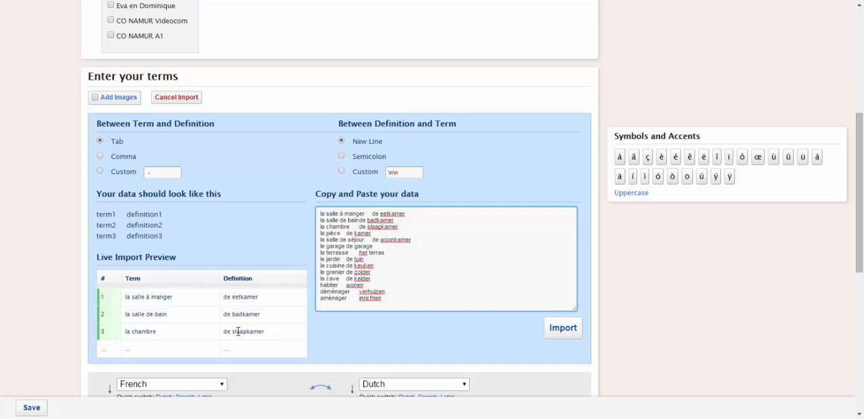
{"action": "left_click", "coordinate": [571, 333]}
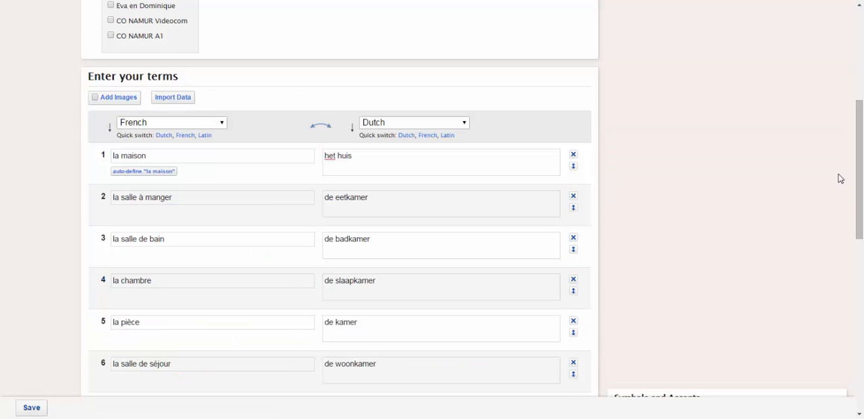
{"action": "left_click_drag", "start_coordinate": [861, 179], "coordinate": [842, 329]}
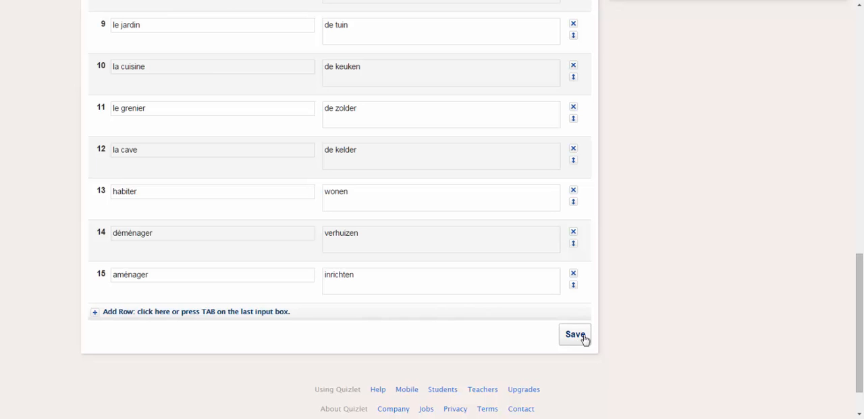
{"action": "left_click", "coordinate": [582, 337]}
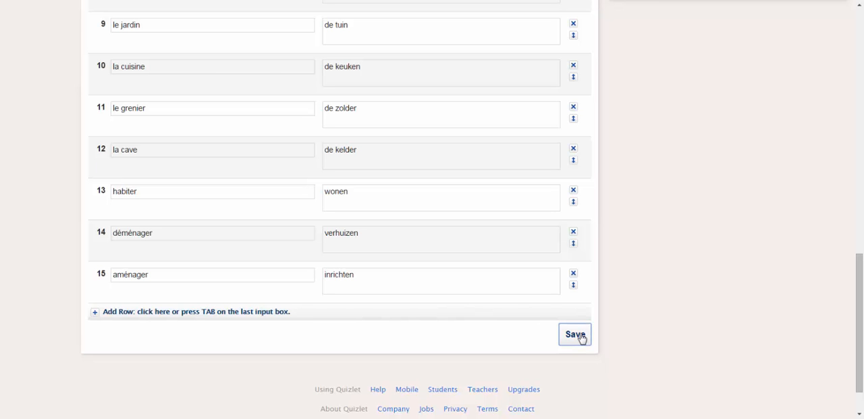